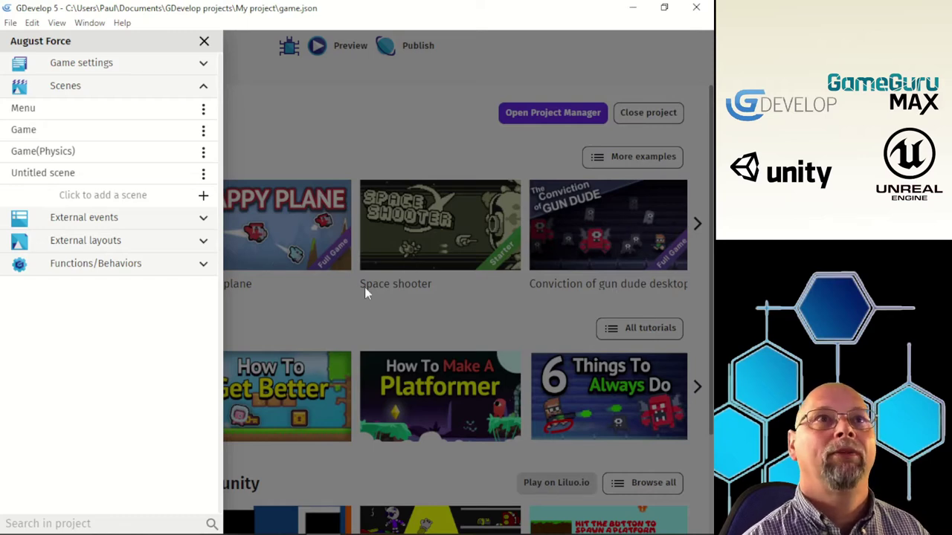
- Dismiss the project panel and browse down and back up the start page's examples and tutorials
{"action": "left_click", "coordinate": [395, 147]}
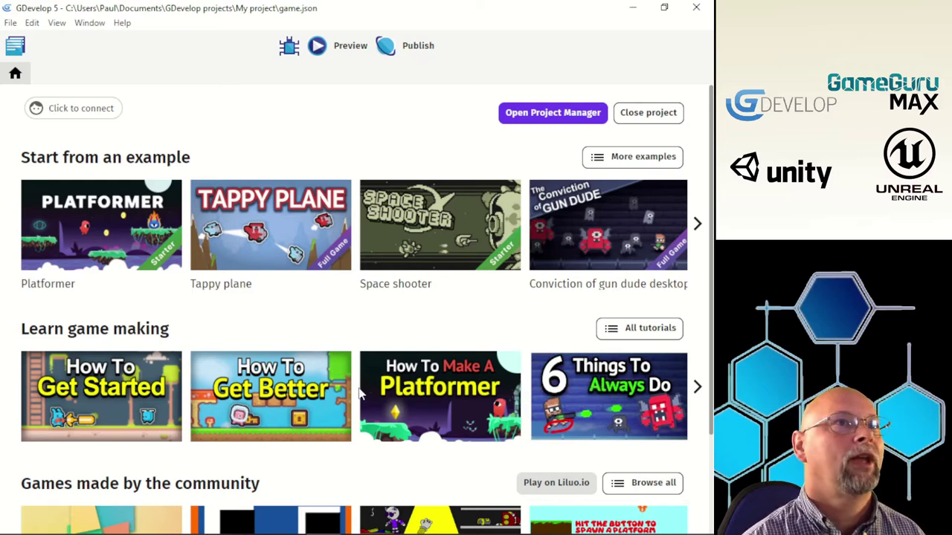
{"action": "scroll", "coordinate": [362, 396], "scroll_direction": "down", "scroll_amount": 3}
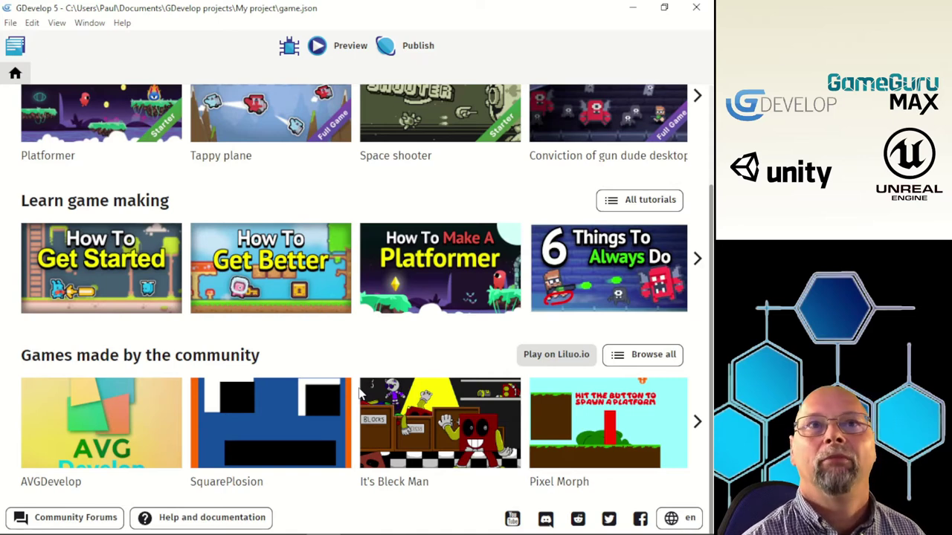
{"action": "scroll", "coordinate": [357, 387], "scroll_direction": "up", "scroll_amount": 3}
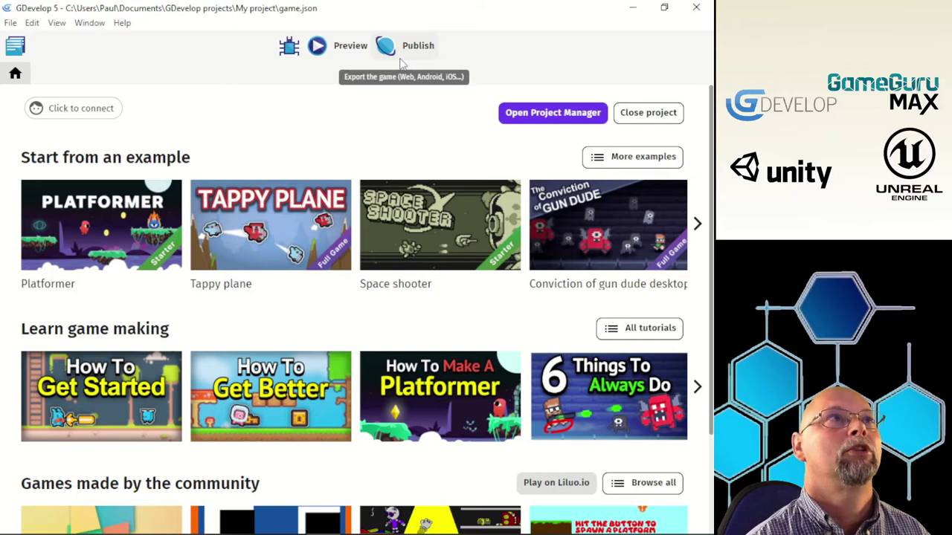
- From the project manager's File menu, choose Create a New Project
{"action": "left_click", "coordinate": [17, 48]}
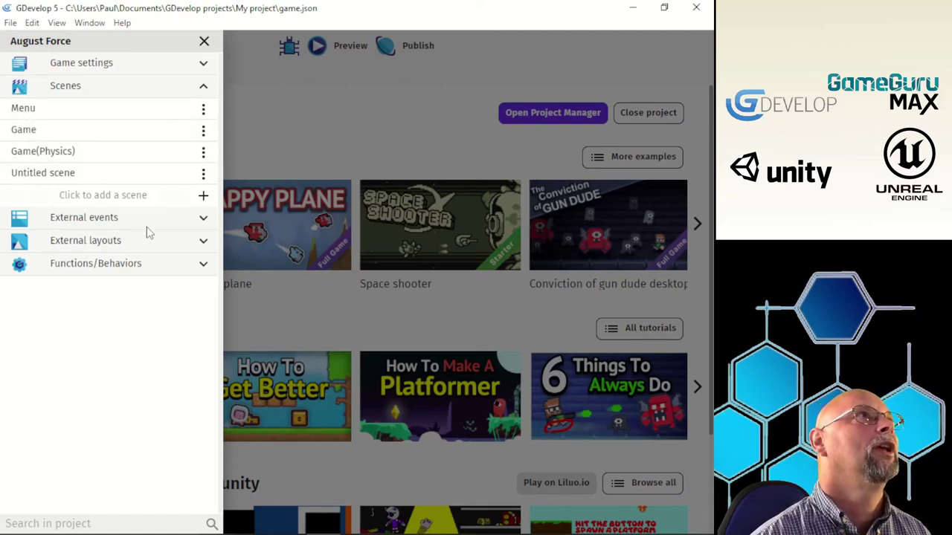
{"action": "left_click", "coordinate": [11, 23]}
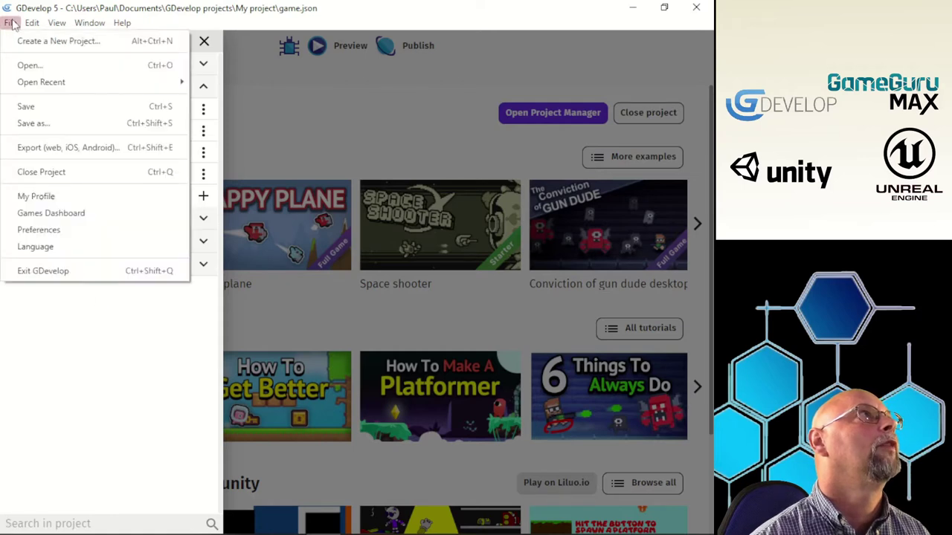
{"action": "left_click", "coordinate": [52, 43]}
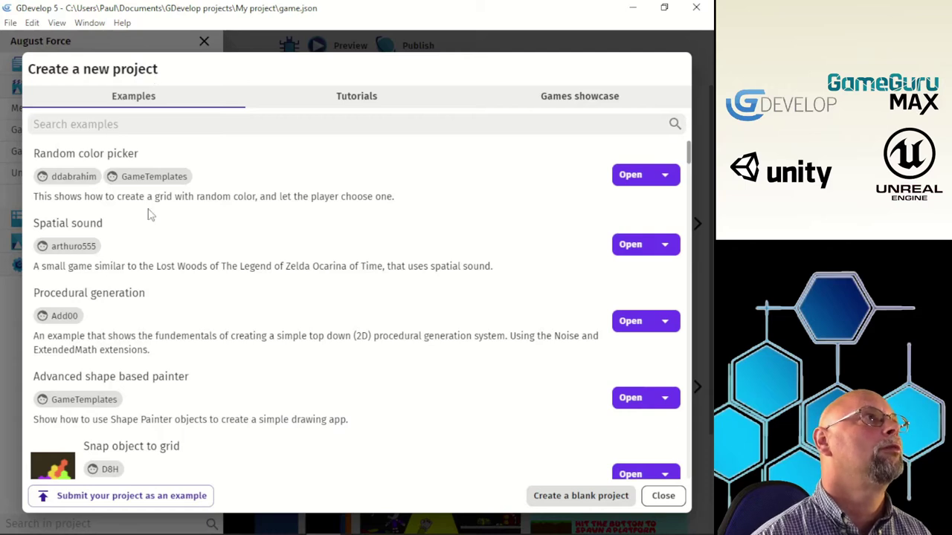
{"action": "scroll", "coordinate": [149, 214], "scroll_direction": "down", "scroll_amount": 1}
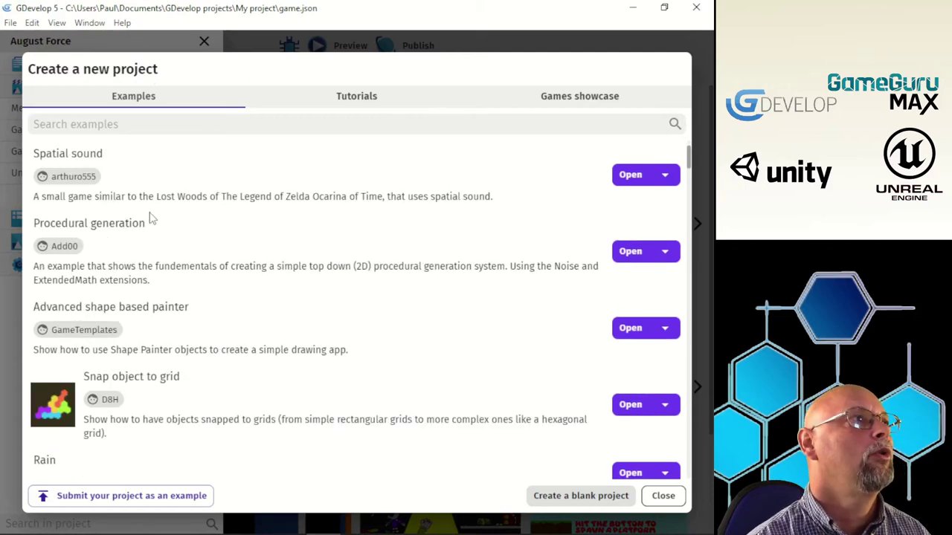
{"action": "scroll", "coordinate": [149, 213], "scroll_direction": "down", "scroll_amount": 1}
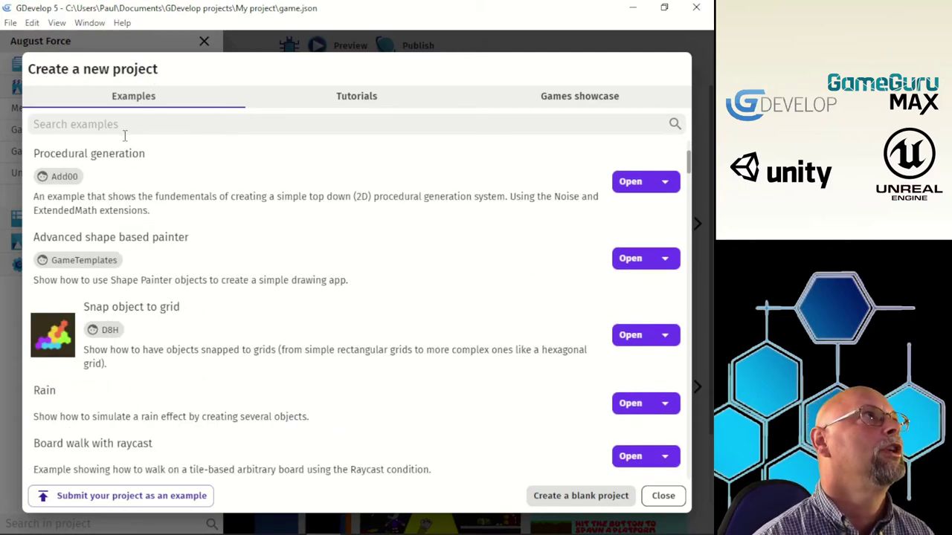
{"action": "scroll", "coordinate": [114, 345], "scroll_direction": "down", "scroll_amount": 2}
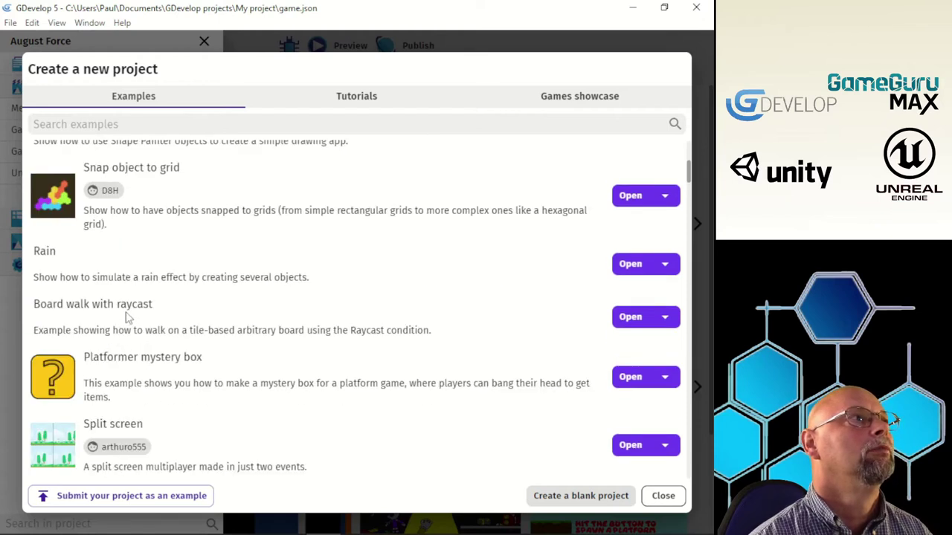
{"action": "scroll", "coordinate": [126, 316], "scroll_direction": "down", "scroll_amount": 4}
{"action": "scroll", "coordinate": [128, 314], "scroll_direction": "down", "scroll_amount": 2}
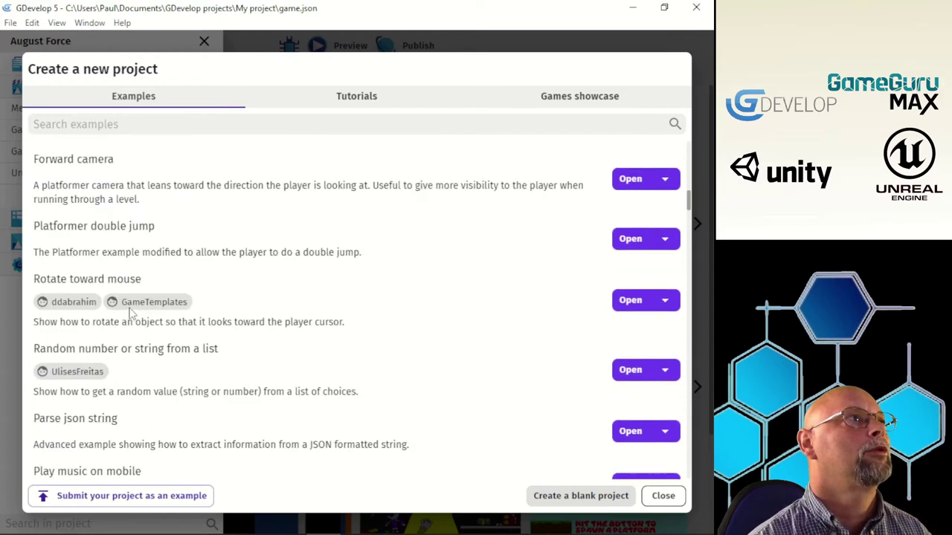
{"action": "scroll", "coordinate": [128, 314], "scroll_direction": "down", "scroll_amount": 7}
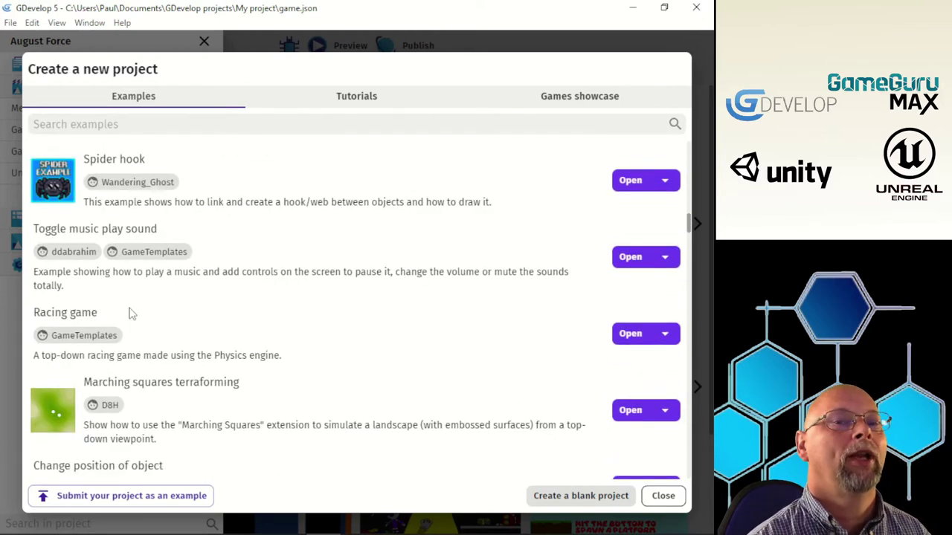
{"action": "scroll", "coordinate": [128, 314], "scroll_direction": "down", "scroll_amount": 4}
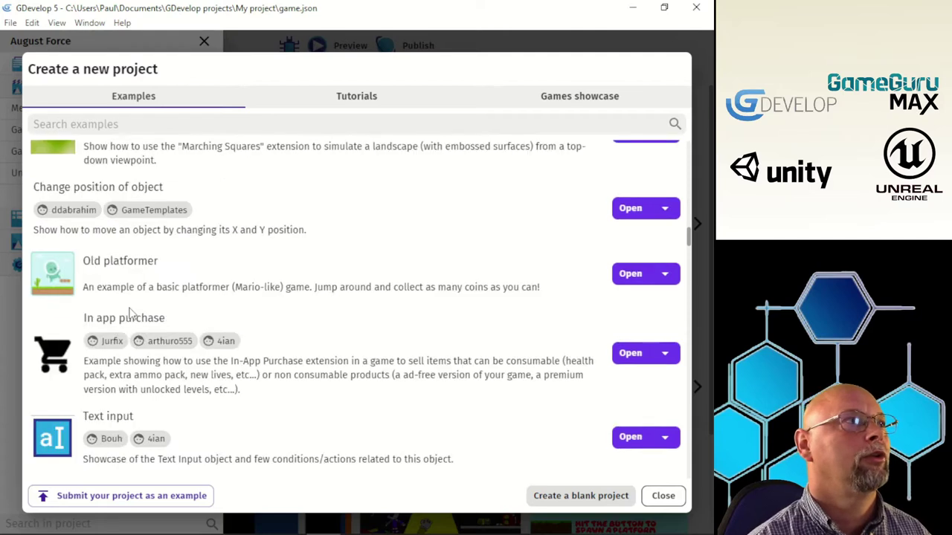
{"action": "scroll", "coordinate": [130, 313], "scroll_direction": "down", "scroll_amount": 3}
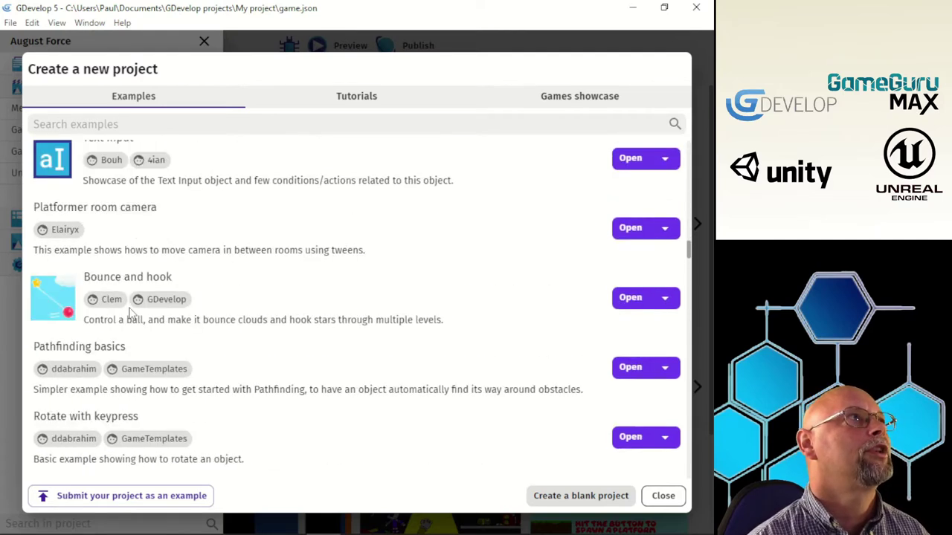
{"action": "scroll", "coordinate": [130, 312], "scroll_direction": "down", "scroll_amount": 1}
{"action": "scroll", "coordinate": [130, 313], "scroll_direction": "down", "scroll_amount": 7}
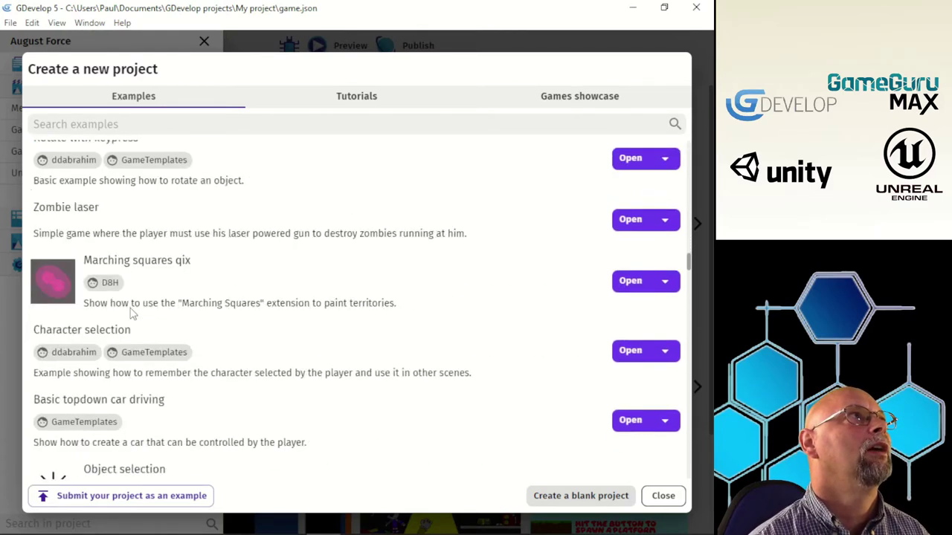
{"action": "scroll", "coordinate": [130, 312], "scroll_direction": "down", "scroll_amount": 6}
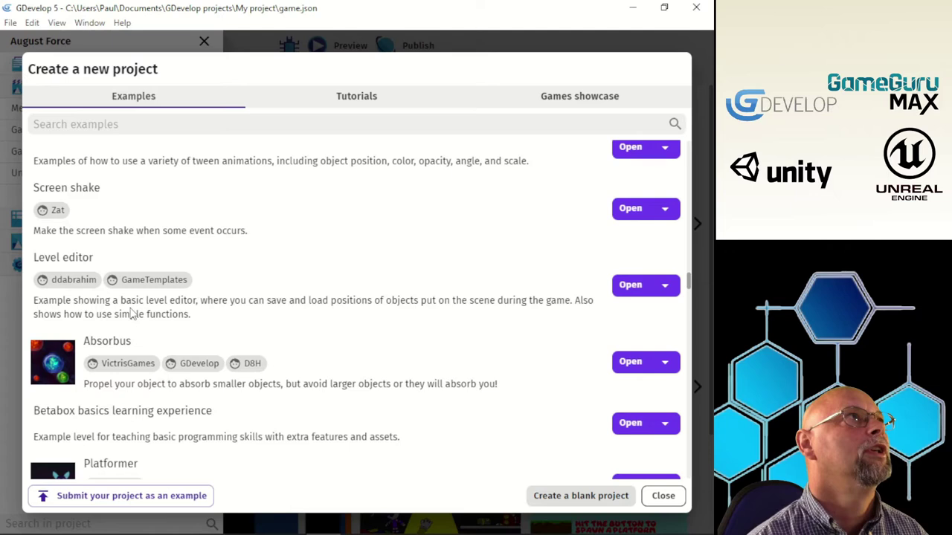
{"action": "scroll", "coordinate": [130, 313], "scroll_direction": "down", "scroll_amount": 8}
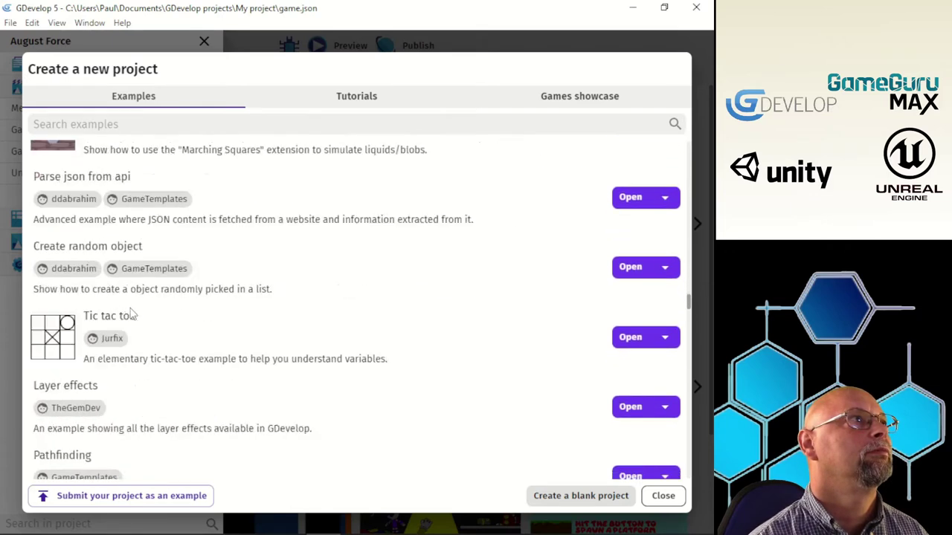
{"action": "scroll", "coordinate": [130, 315], "scroll_direction": "down", "scroll_amount": 7}
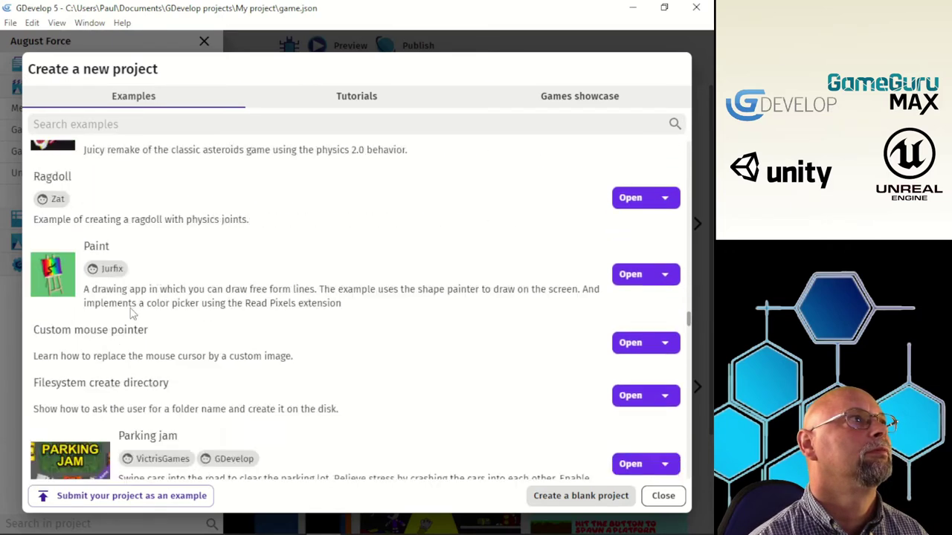
{"action": "scroll", "coordinate": [130, 313], "scroll_direction": "down", "scroll_amount": 10}
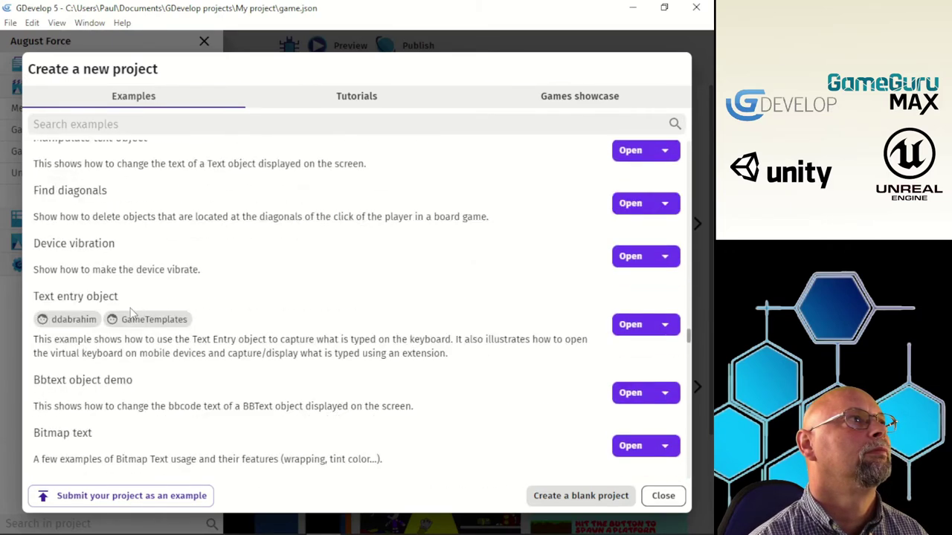
{"action": "scroll", "coordinate": [130, 313], "scroll_direction": "down", "scroll_amount": 10}
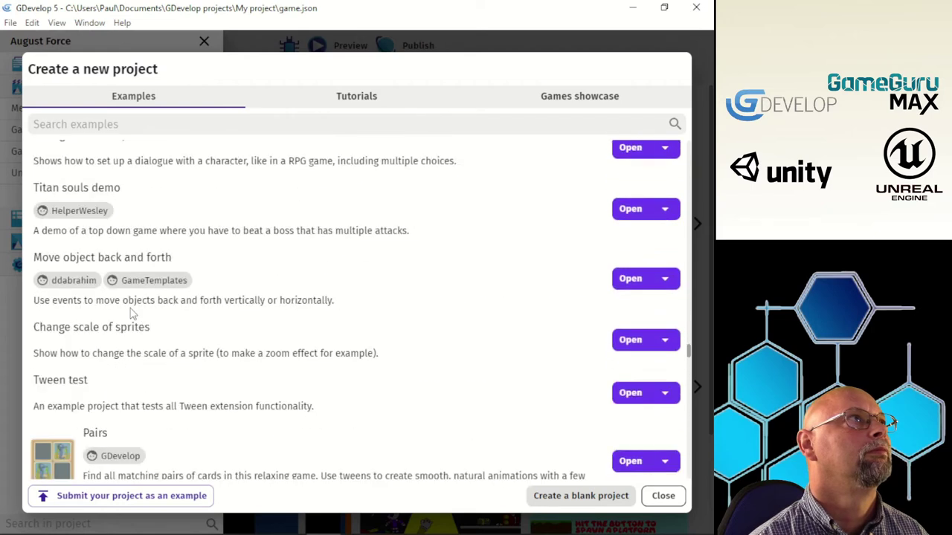
{"action": "scroll", "coordinate": [131, 313], "scroll_direction": "down", "scroll_amount": 5}
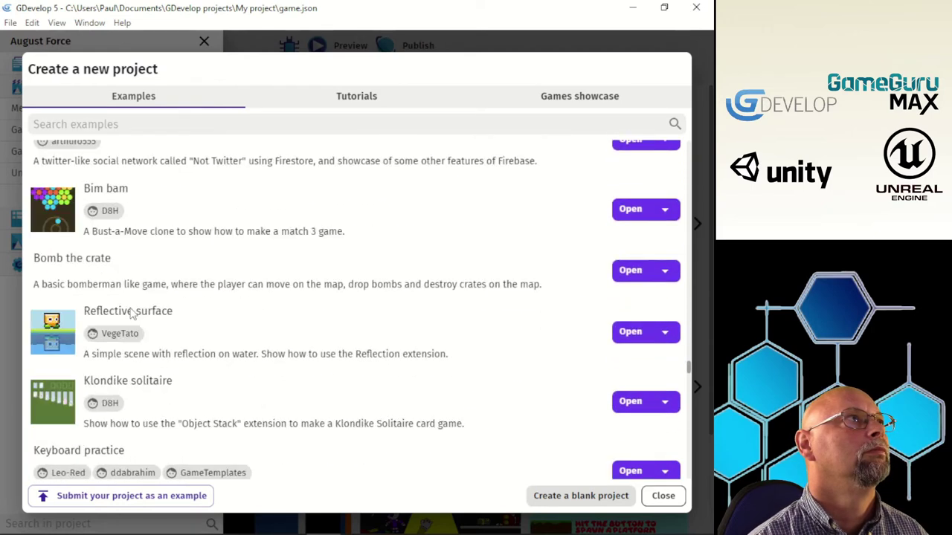
{"action": "scroll", "coordinate": [130, 313], "scroll_direction": "down", "scroll_amount": 10}
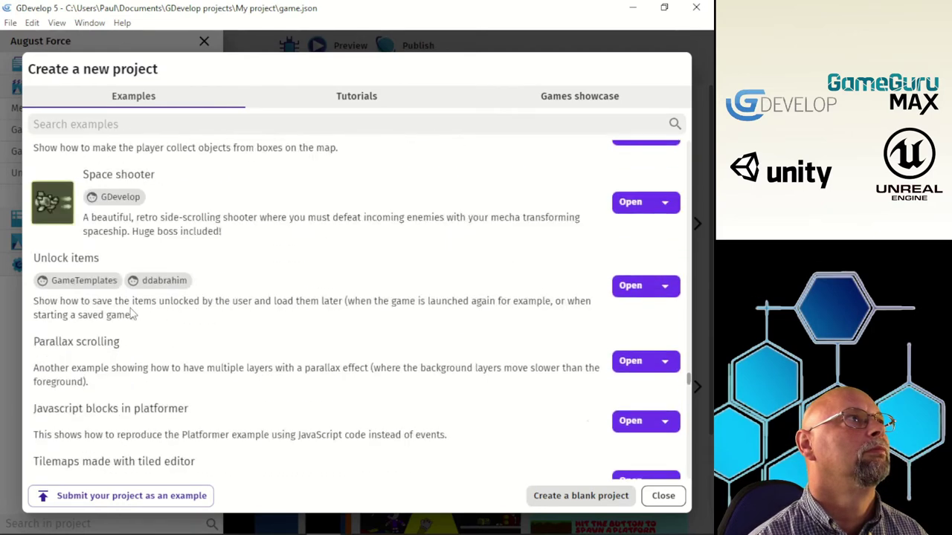
{"action": "scroll", "coordinate": [130, 313], "scroll_direction": "down", "scroll_amount": 10}
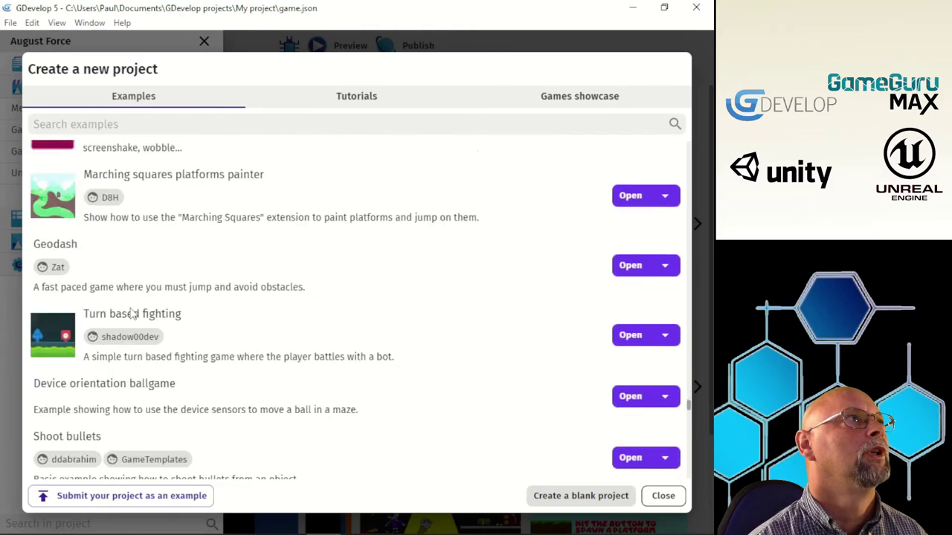
{"action": "scroll", "coordinate": [130, 313], "scroll_direction": "down", "scroll_amount": 10}
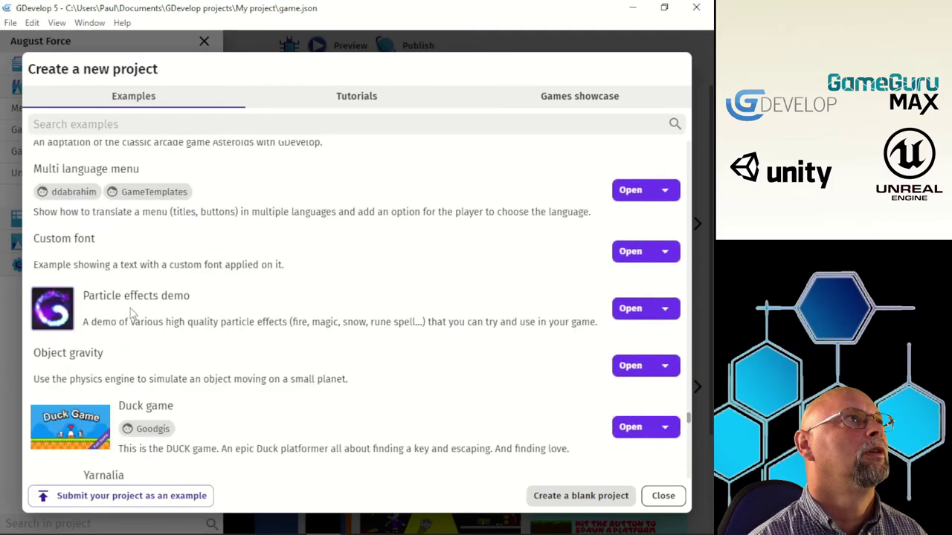
{"action": "scroll", "coordinate": [130, 313], "scroll_direction": "down", "scroll_amount": 10}
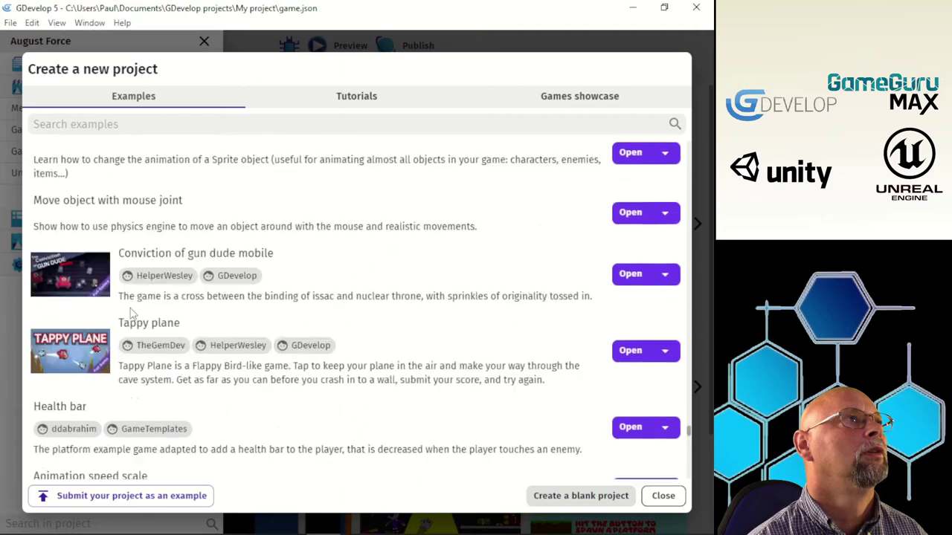
{"action": "scroll", "coordinate": [130, 313], "scroll_direction": "down", "scroll_amount": 10}
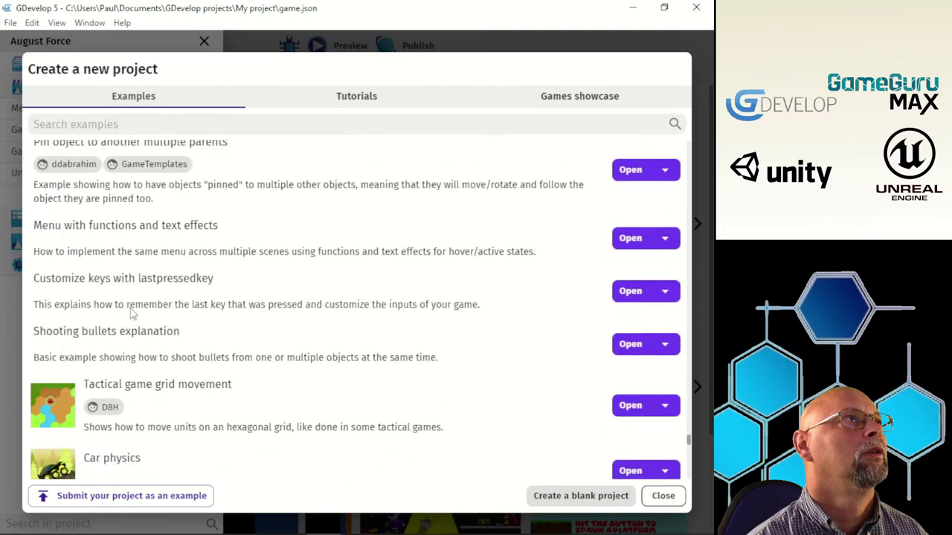
{"action": "scroll", "coordinate": [130, 313], "scroll_direction": "down", "scroll_amount": 10}
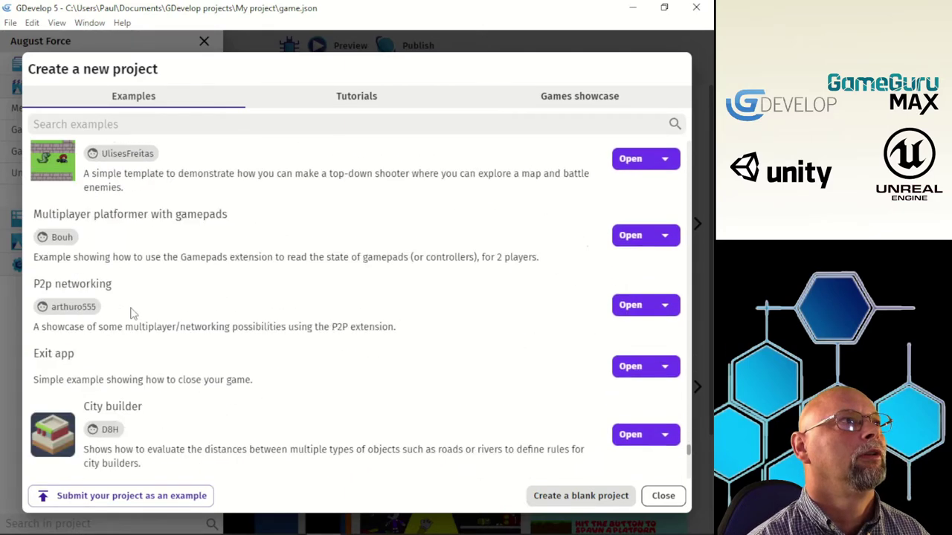
{"action": "scroll", "coordinate": [130, 313], "scroll_direction": "down", "scroll_amount": 8}
{"action": "scroll", "coordinate": [130, 313], "scroll_direction": "down", "scroll_amount": 4}
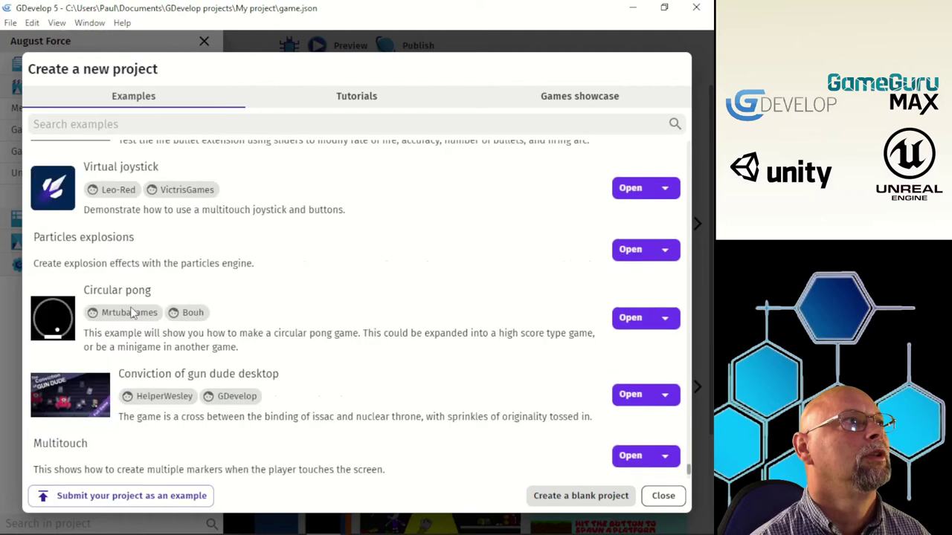
{"action": "scroll", "coordinate": [130, 313], "scroll_direction": "down", "scroll_amount": 4}
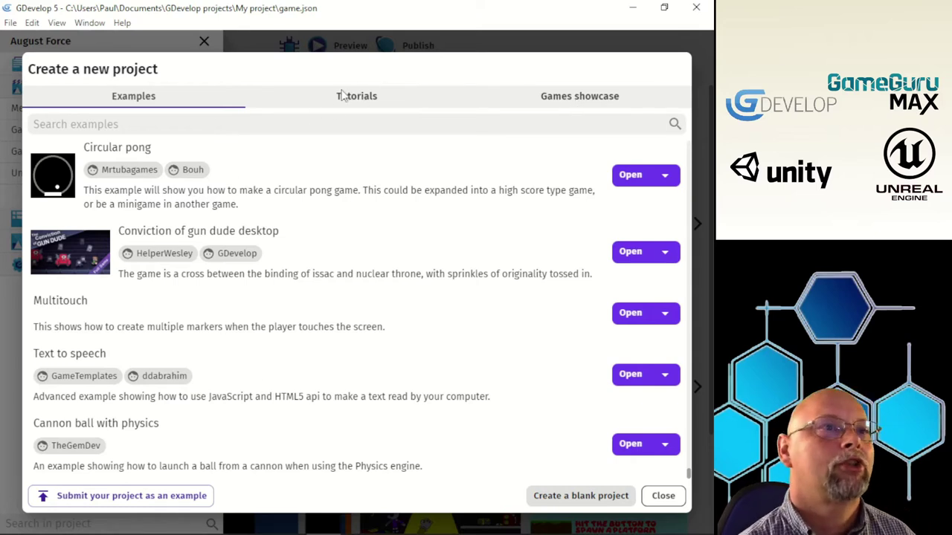
- Choose a blank project, replace the default name with learning_gdevelop, and confirm creation
{"action": "left_click", "coordinate": [577, 496]}
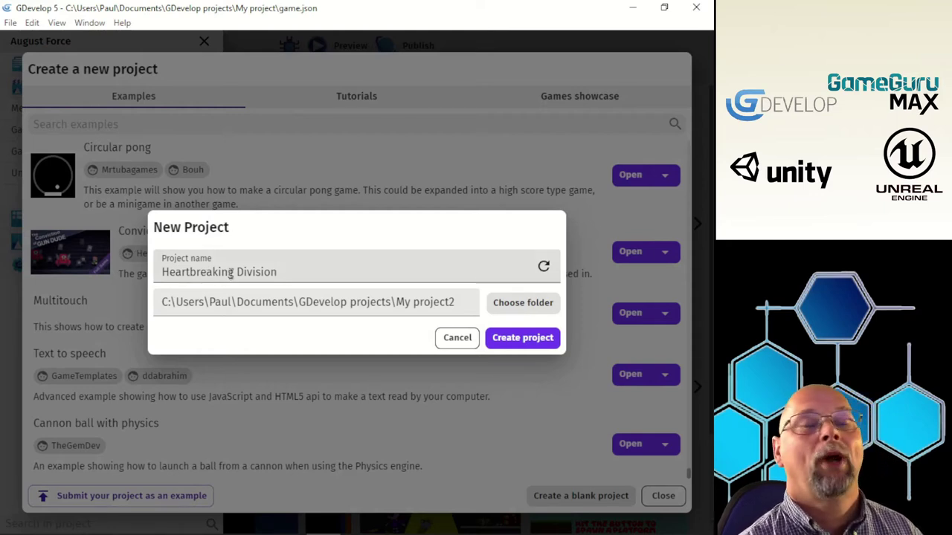
{"action": "left_click", "coordinate": [285, 272]}
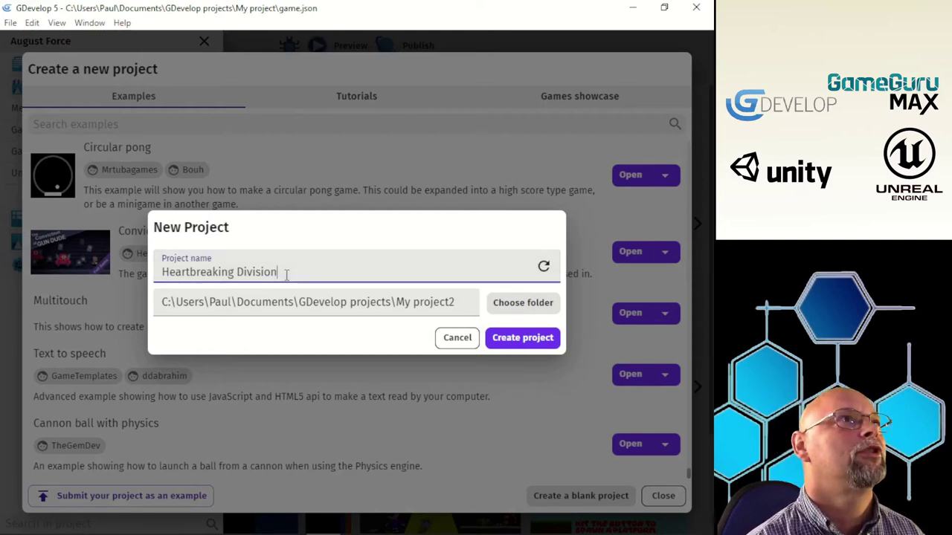
{"action": "left_click_drag", "start_coordinate": [285, 272], "coordinate": [162, 272]}
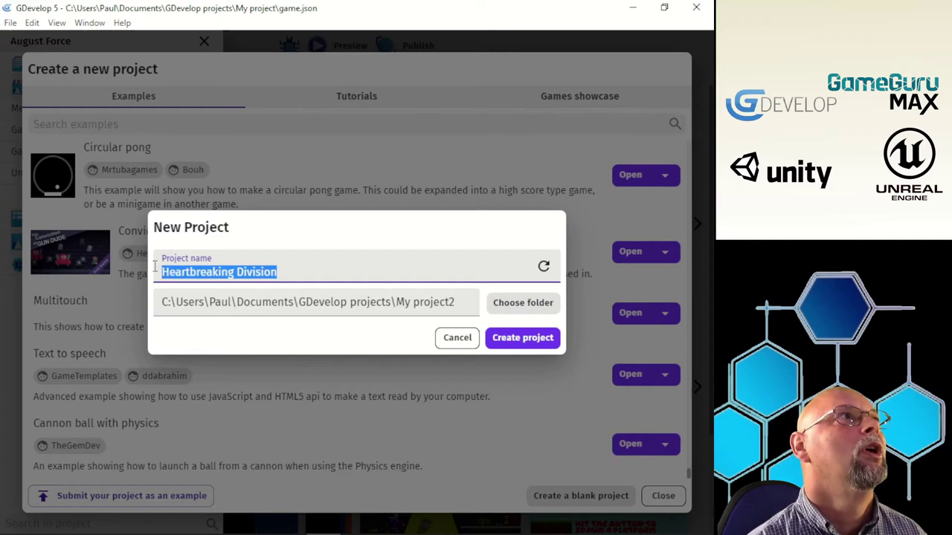
{"action": "triple_click", "coordinate": [178, 273]}
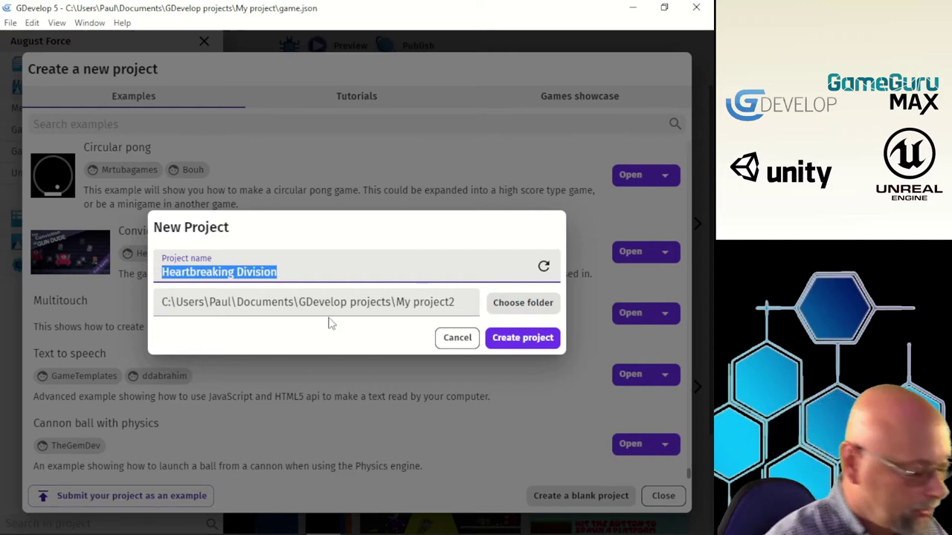
{"action": "type", "text": "les"}
{"action": "key", "text": "BackSpace"}
{"action": "key", "text": "BackSpace"}
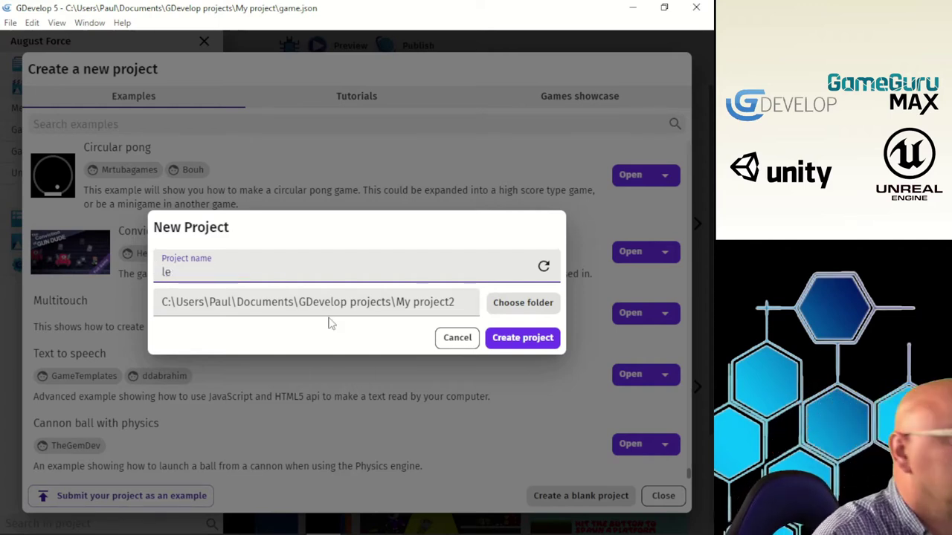
{"action": "type", "text": "ea"}
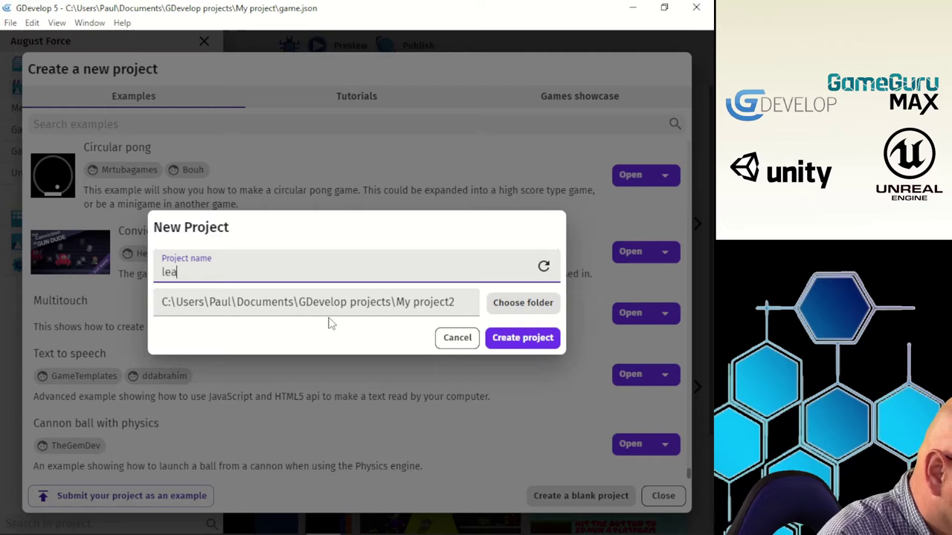
{"action": "type", "text": "rning_"}
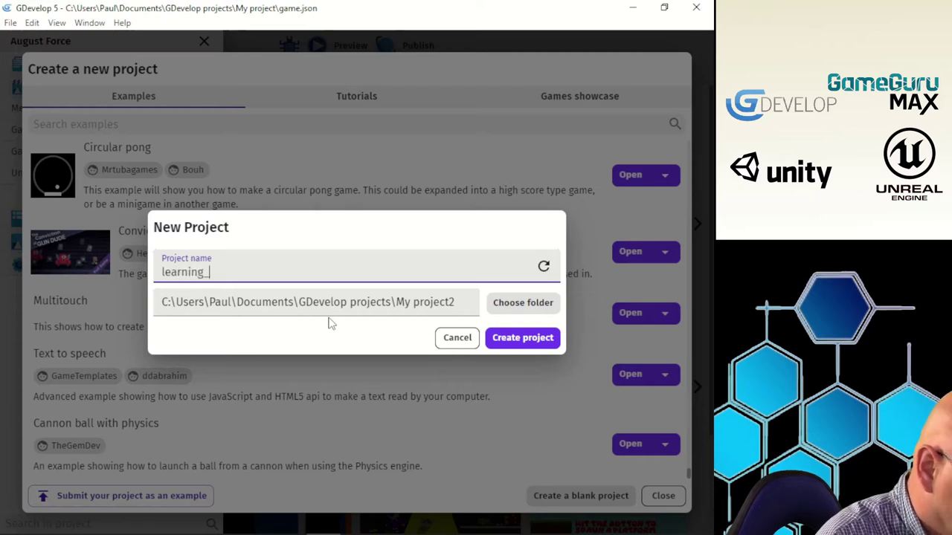
{"action": "type", "text": "gdevelop"}
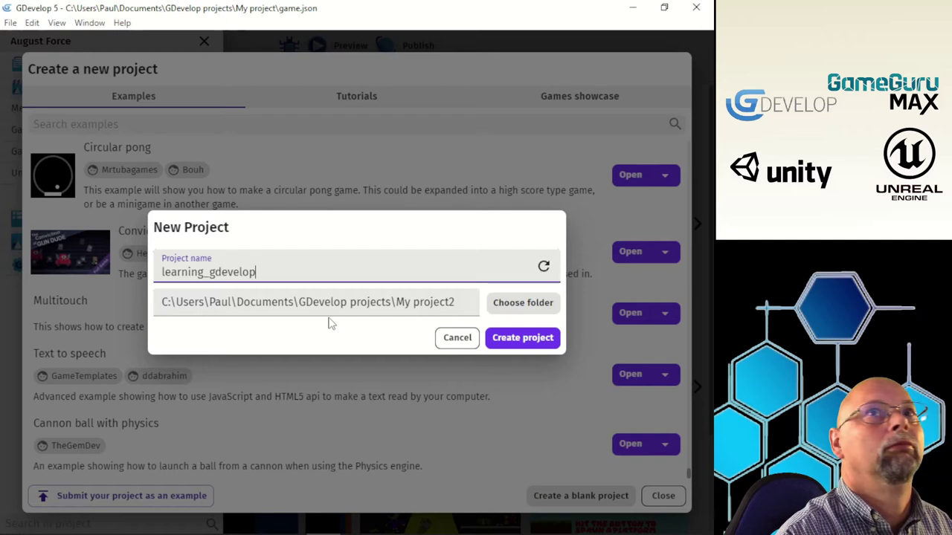
{"action": "left_click", "coordinate": [497, 341]}
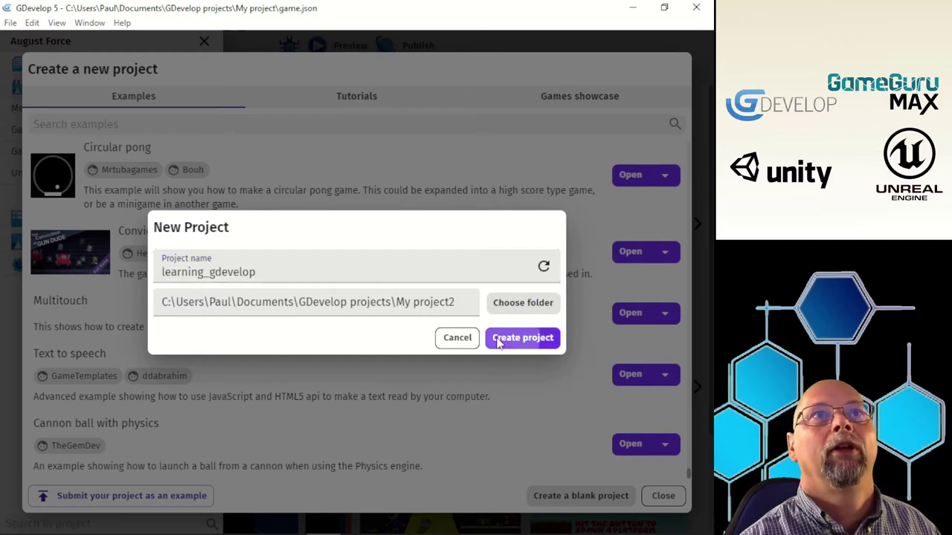